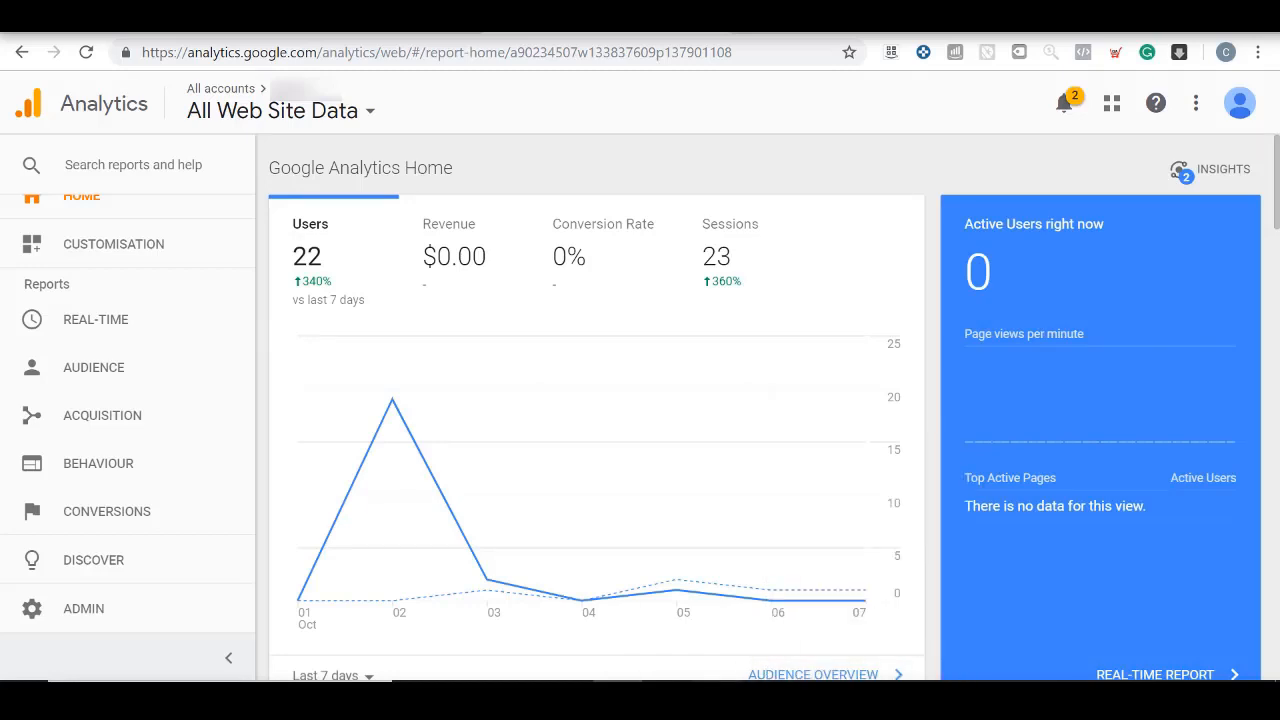
Start a new goal for the All Web Site Data view using the Custom set-up option
mouse_move(718, 698)
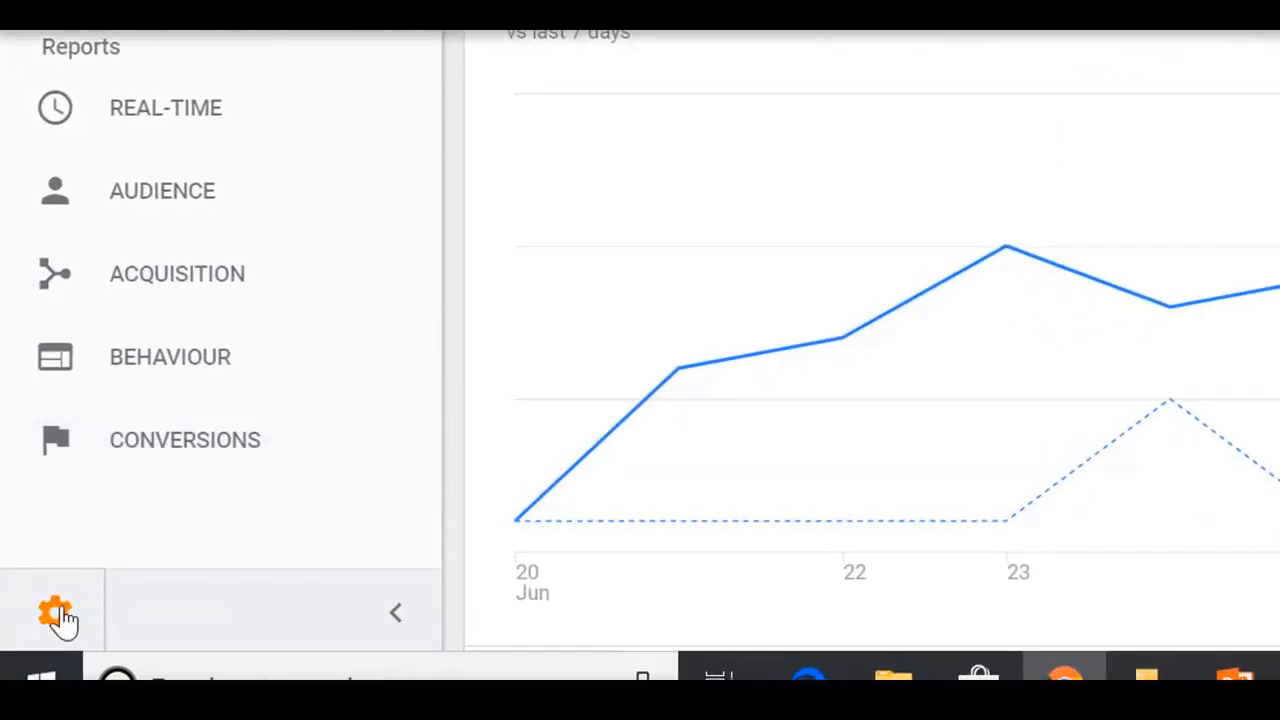
click(56, 614)
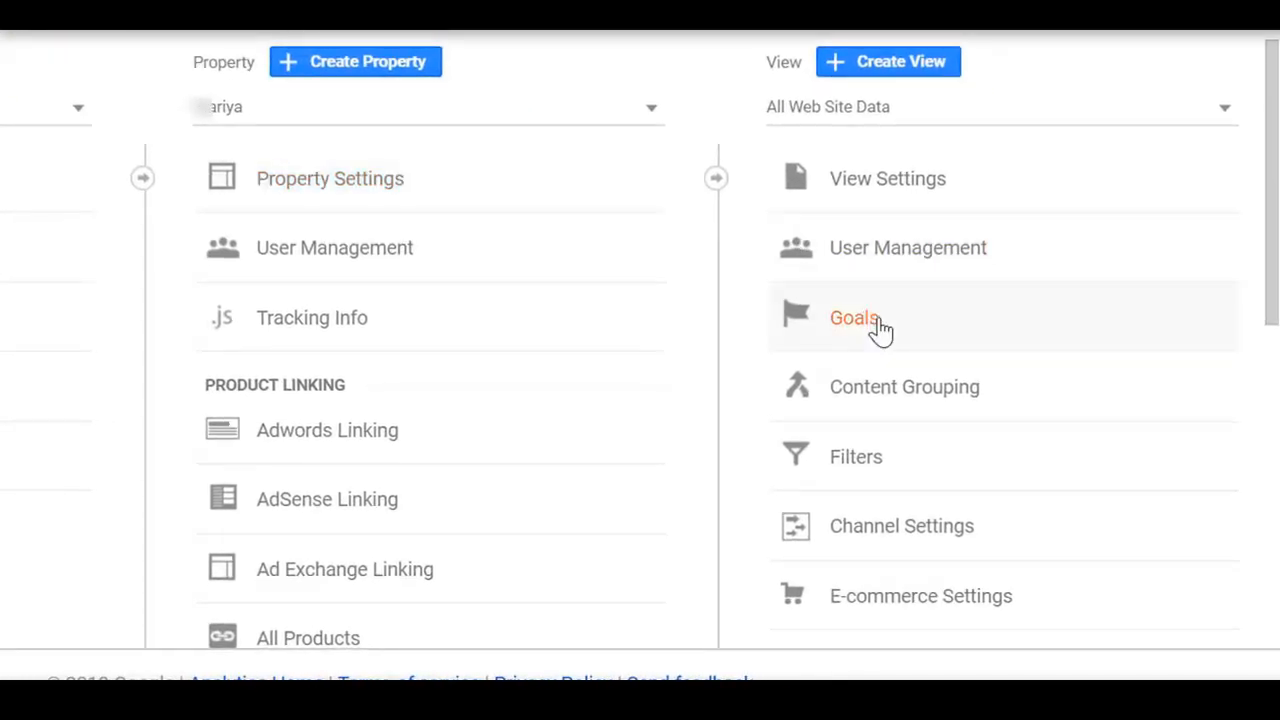
click(877, 329)
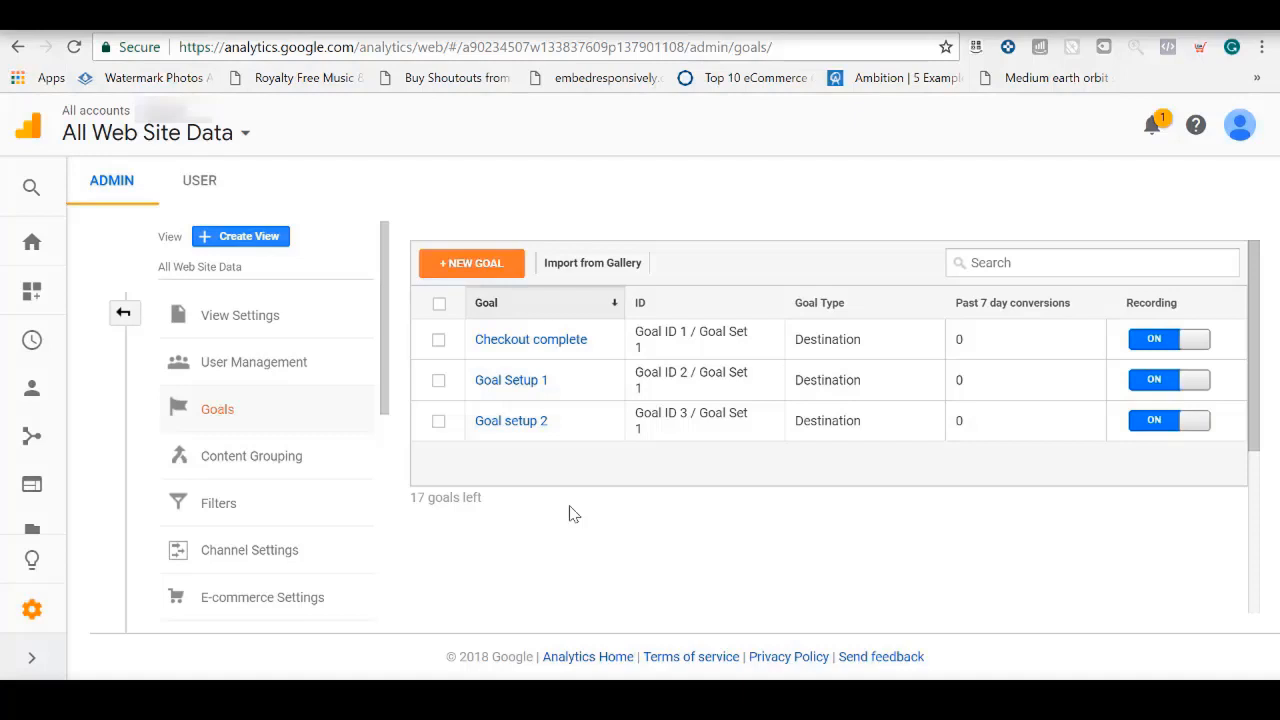
click(478, 268)
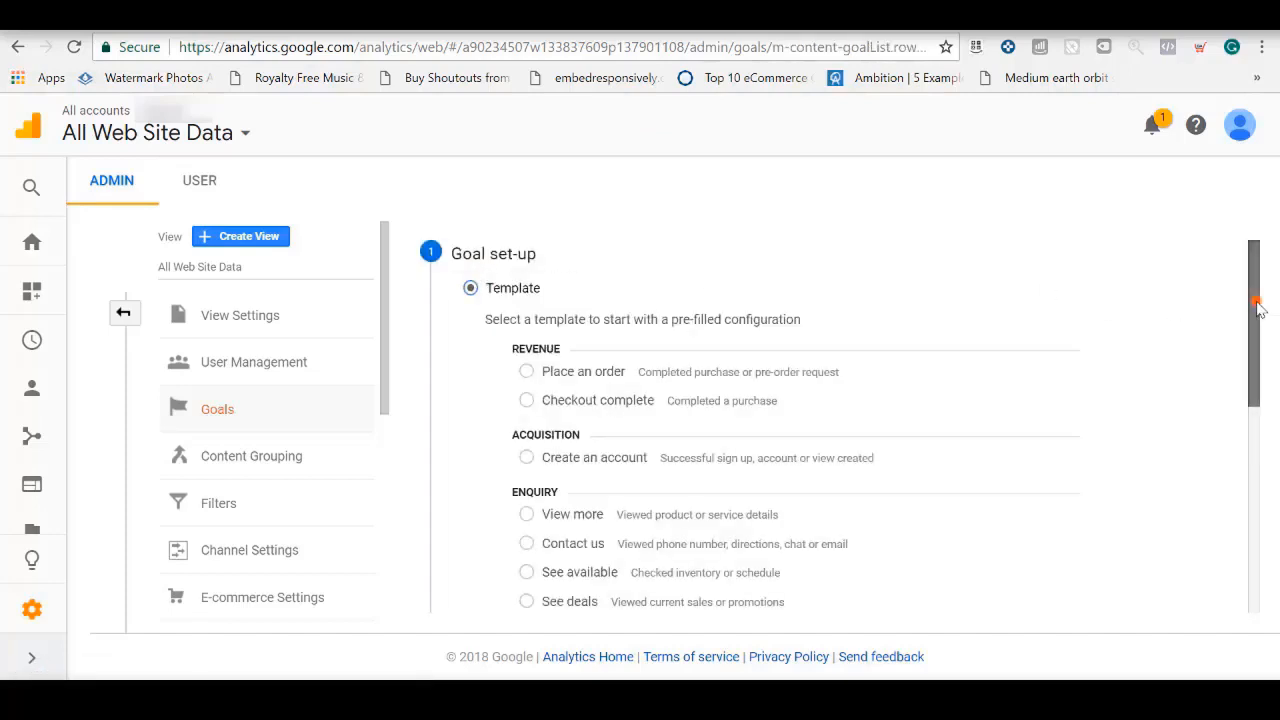
drag(1258, 308, 1249, 500)
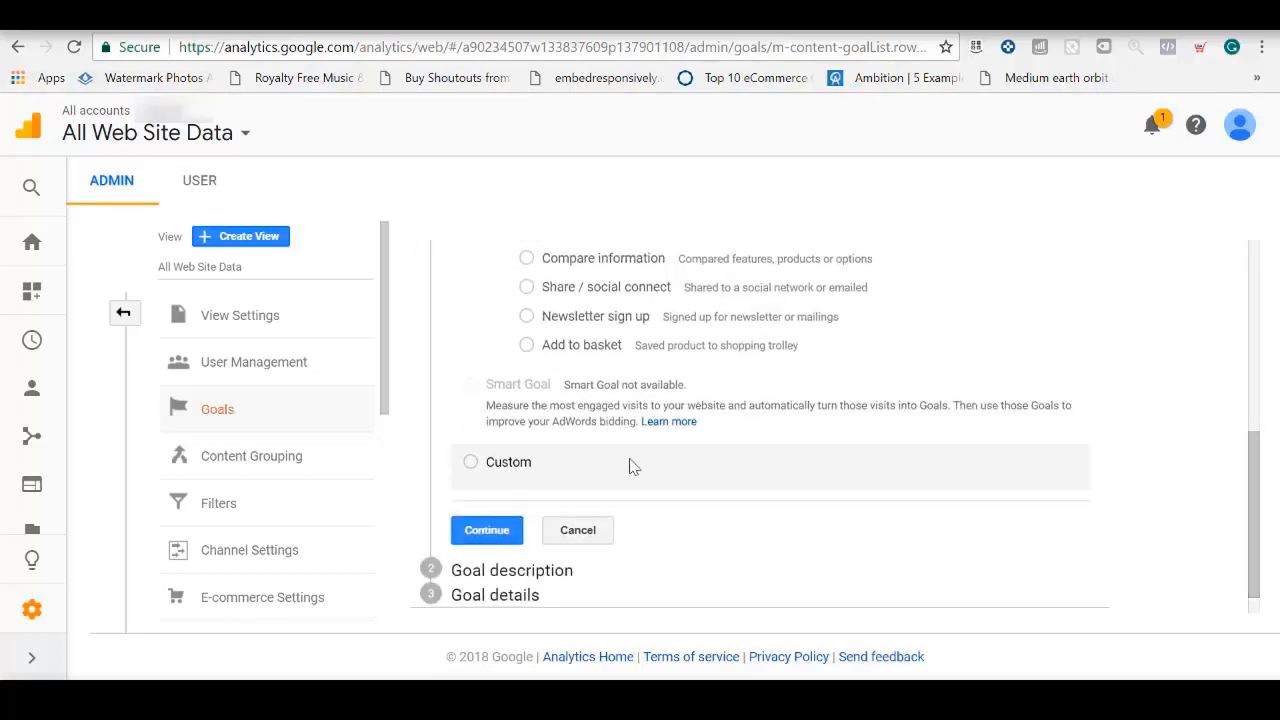
click(470, 463)
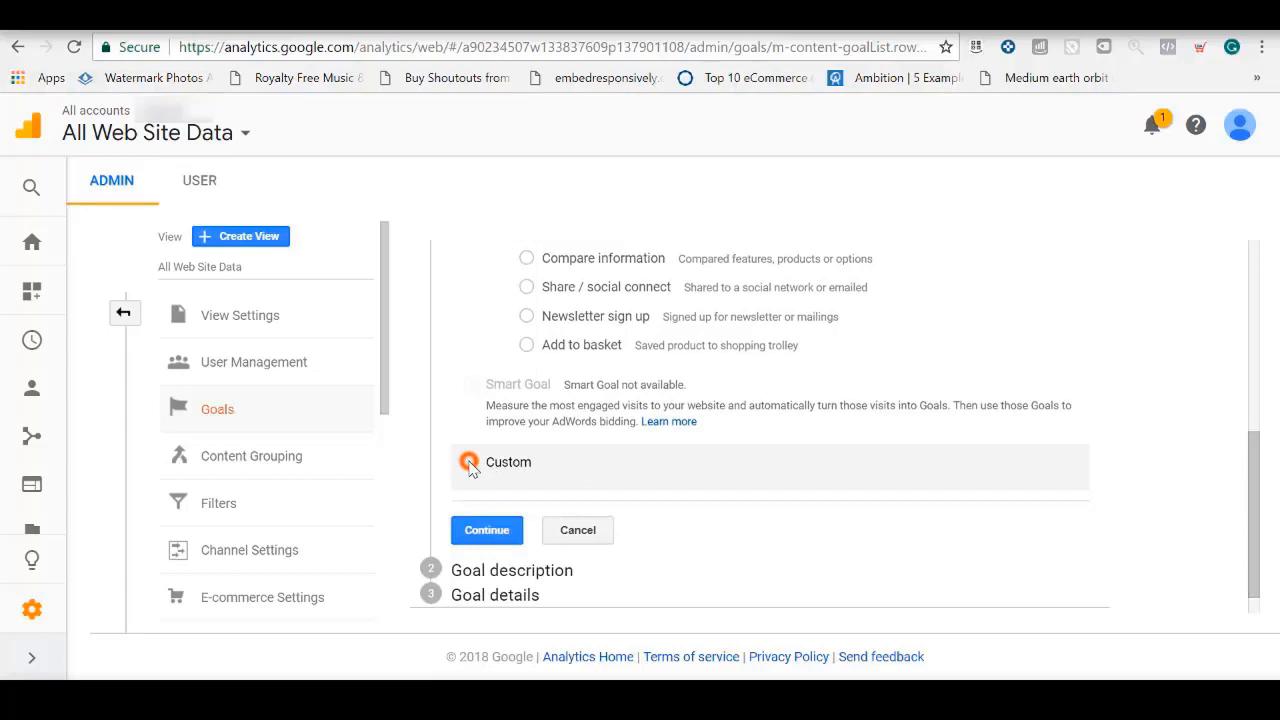
click(487, 530)
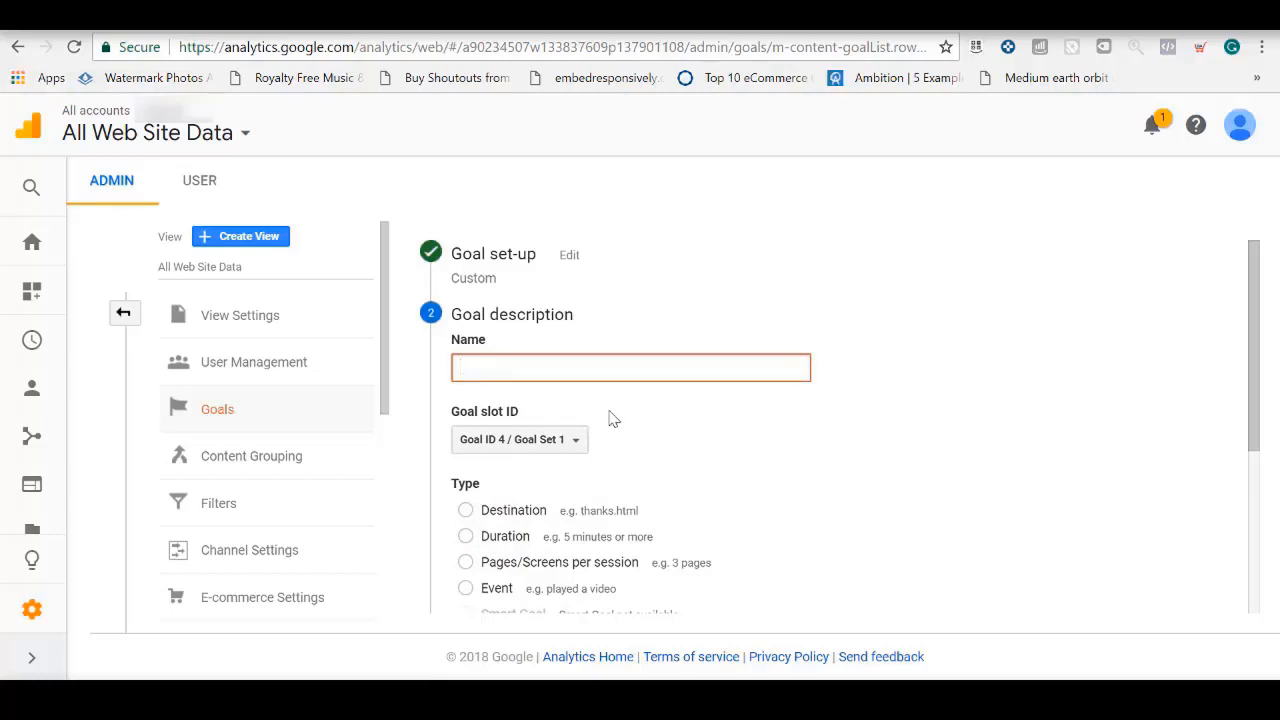
Name the goal Purchase, choose Destination as its type, and continue to the goal details
text(Purchase)
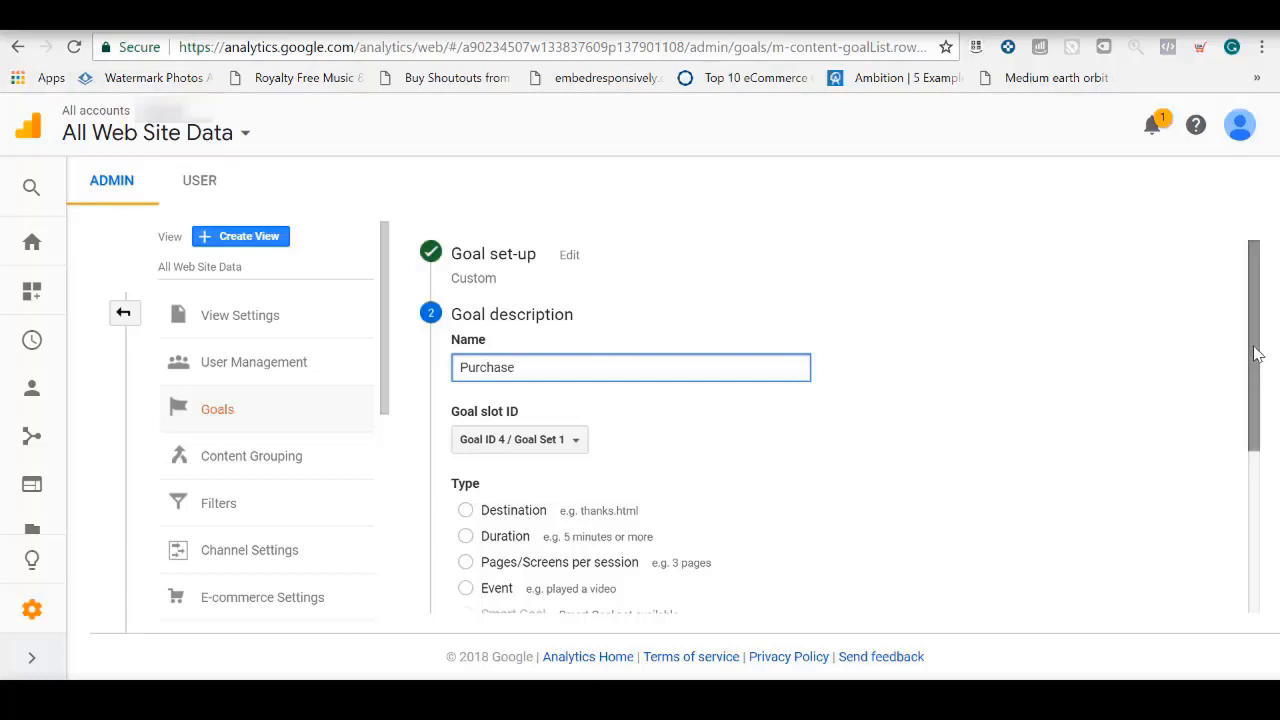
drag(1253, 345, 1257, 485)
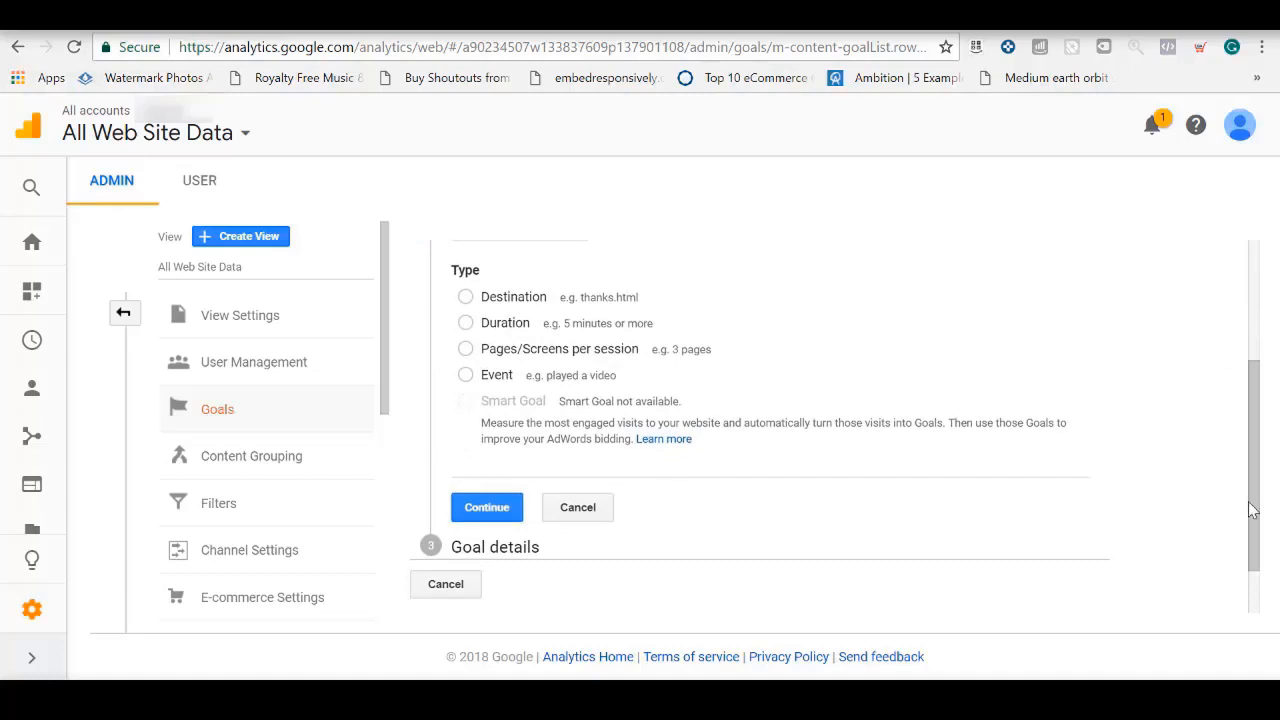
drag(1249, 506, 1257, 487)
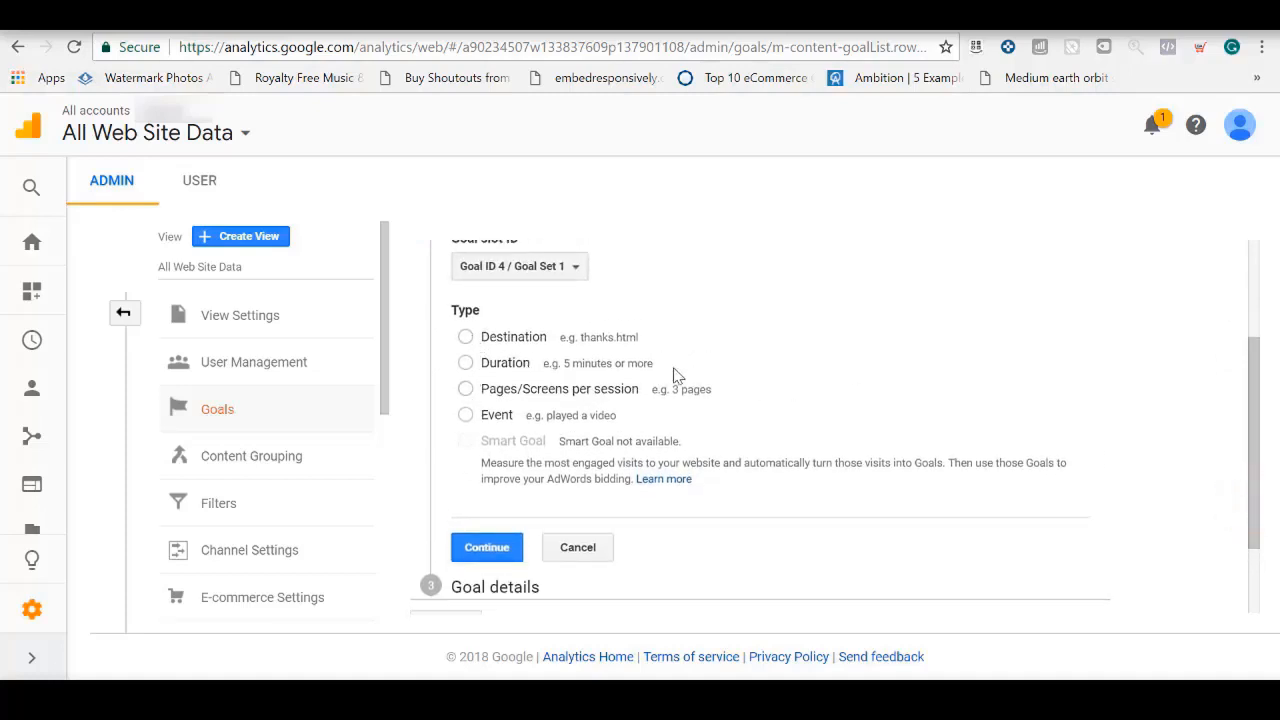
click(468, 340)
click(487, 550)
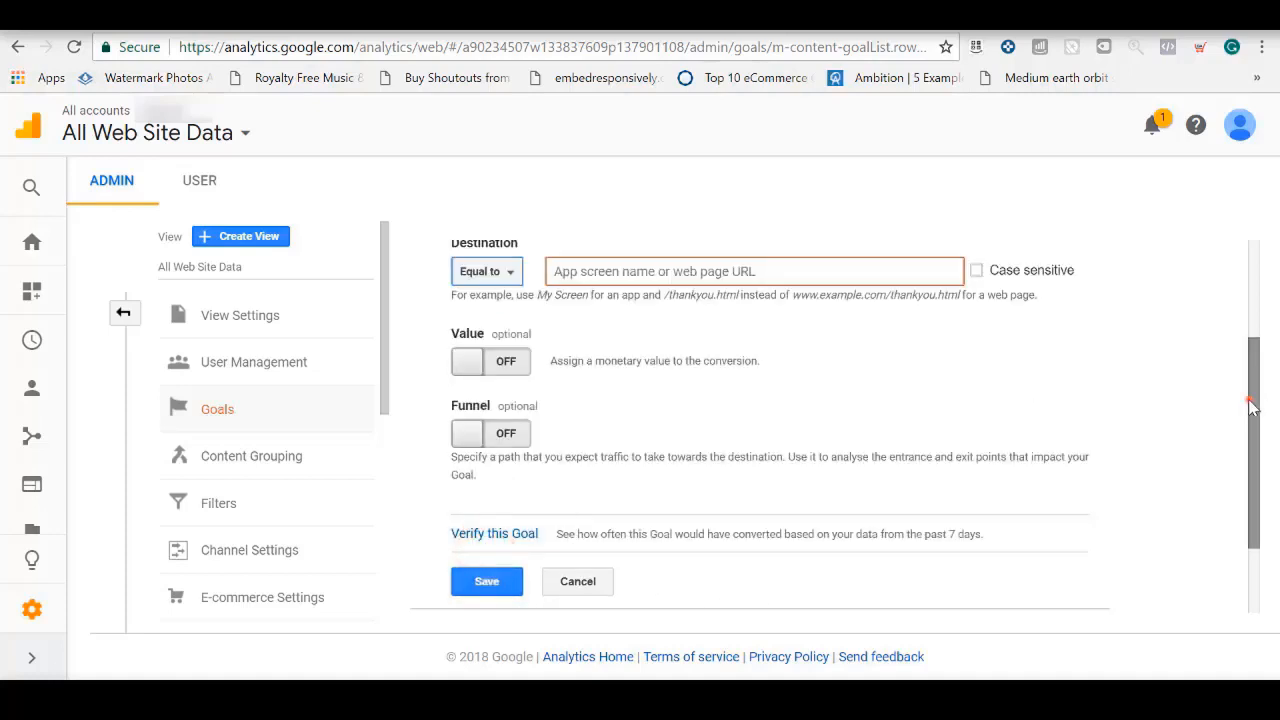
Set the goal's destination to Equal to /thank_you
drag(1250, 400, 1267, 372)
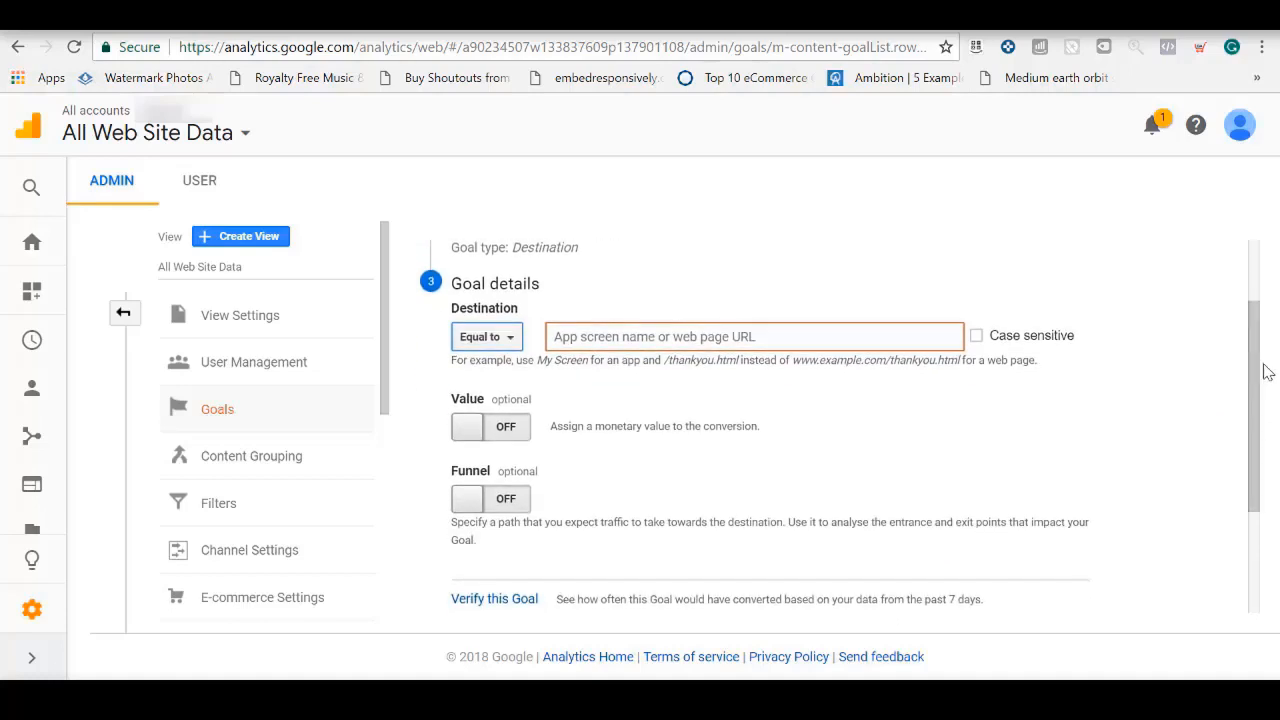
click(1267, 372)
click(514, 337)
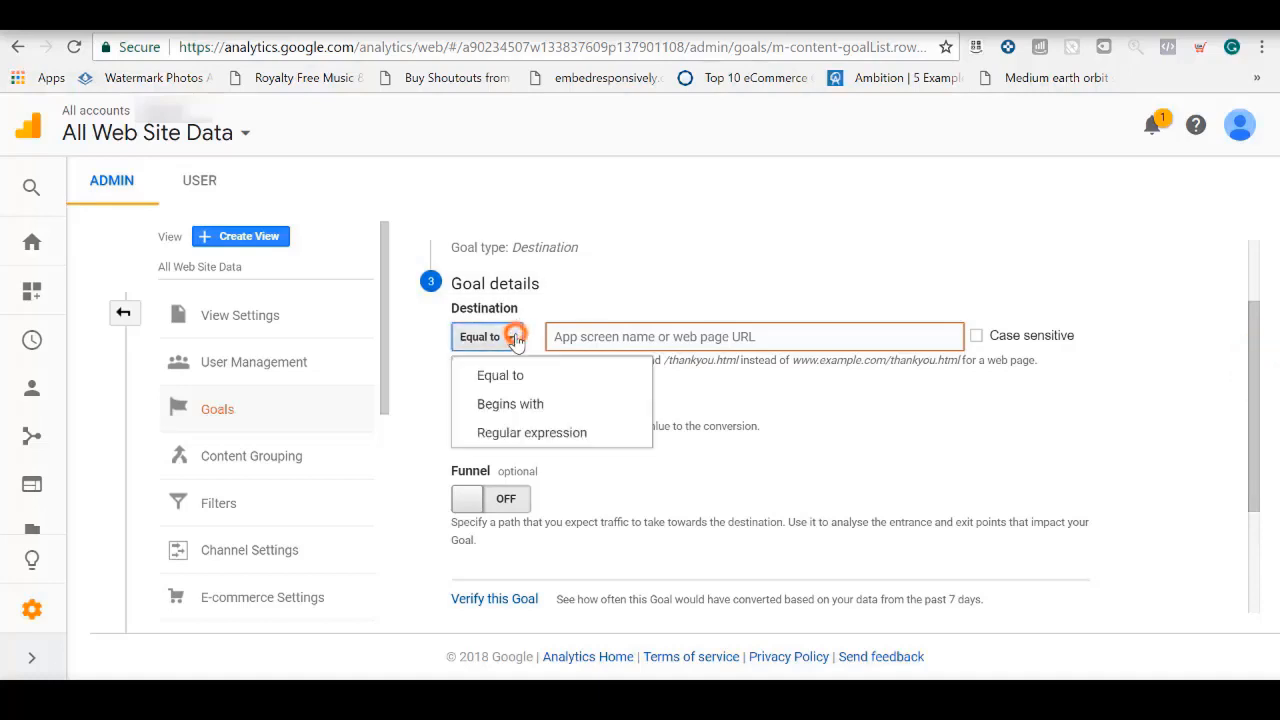
click(510, 375)
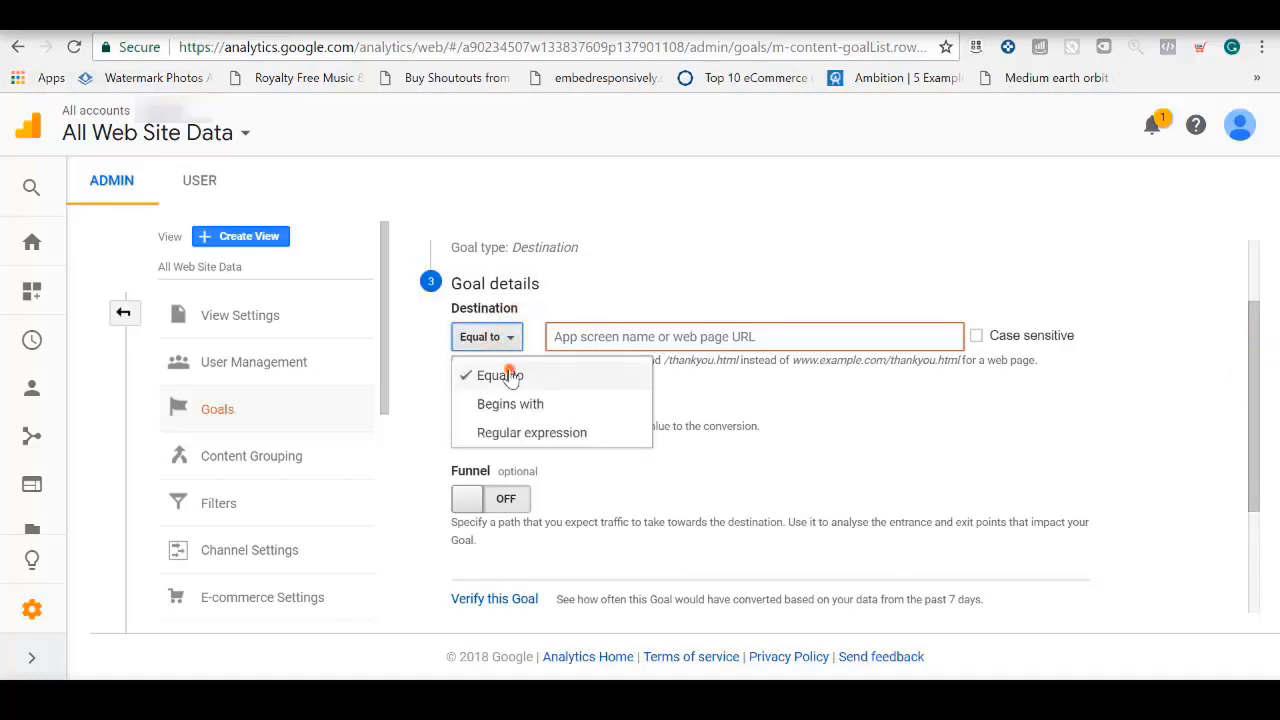
click(618, 340)
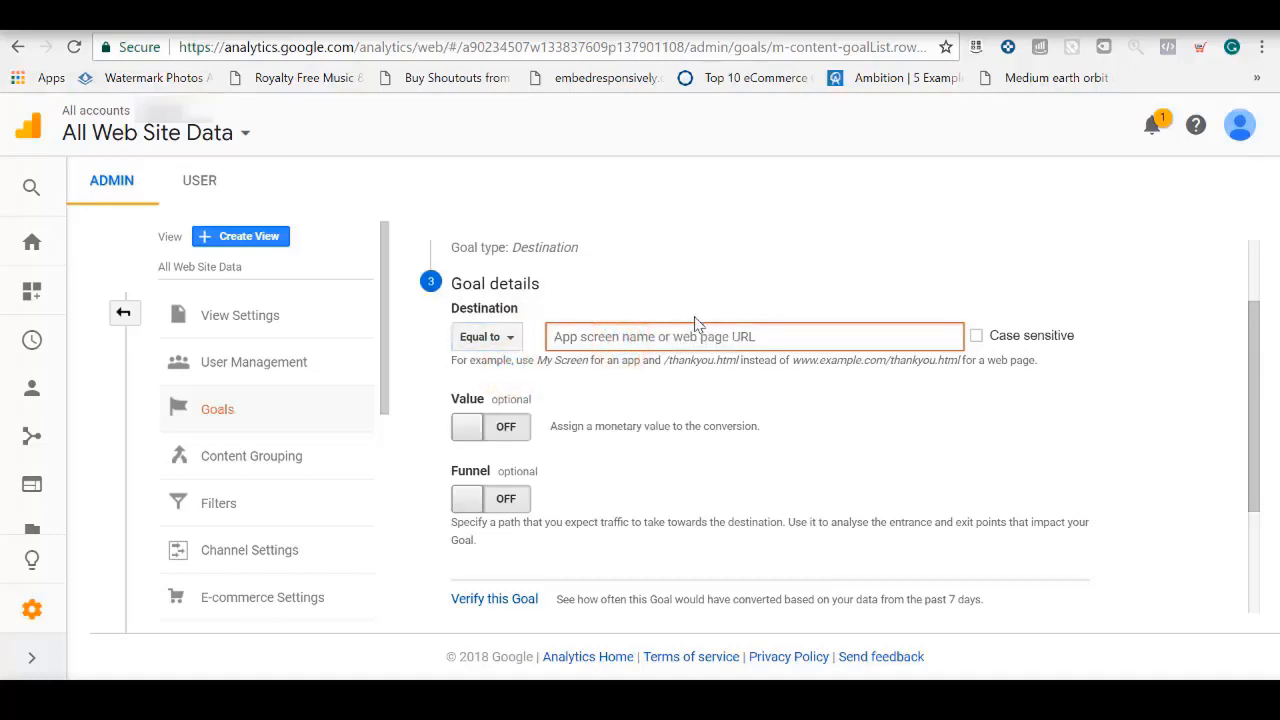
text(/)
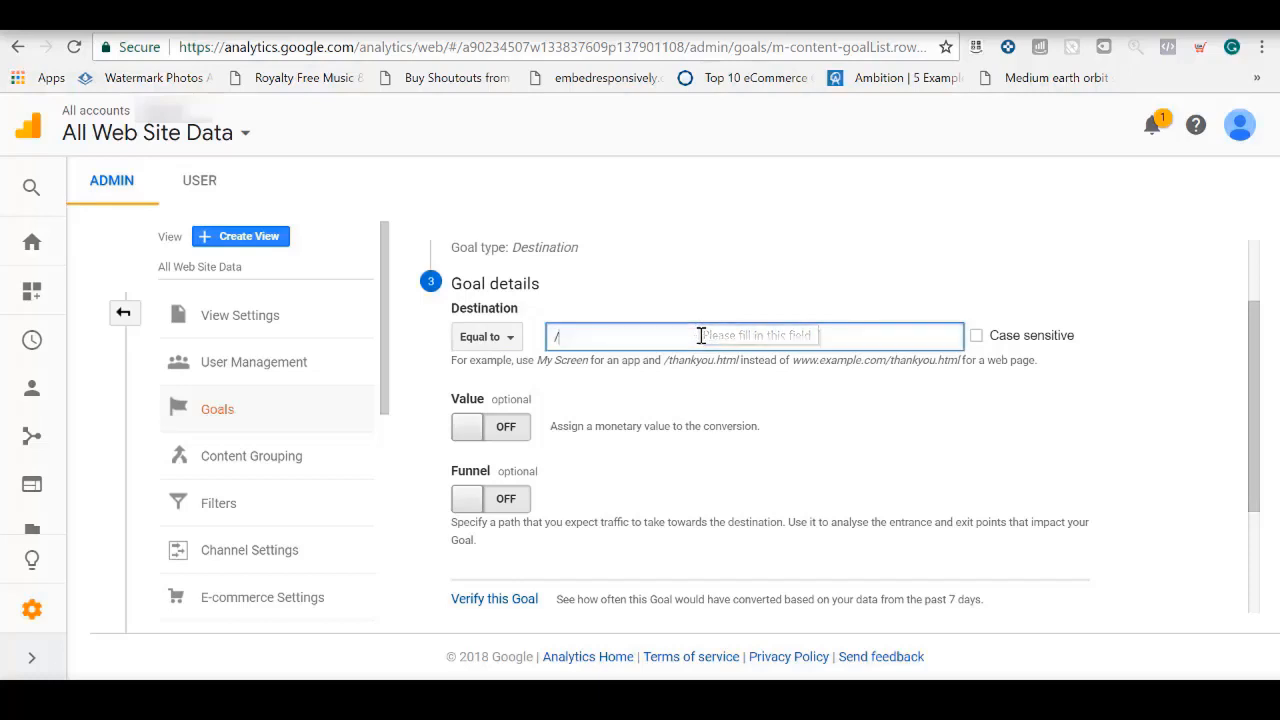
text(thank_you)
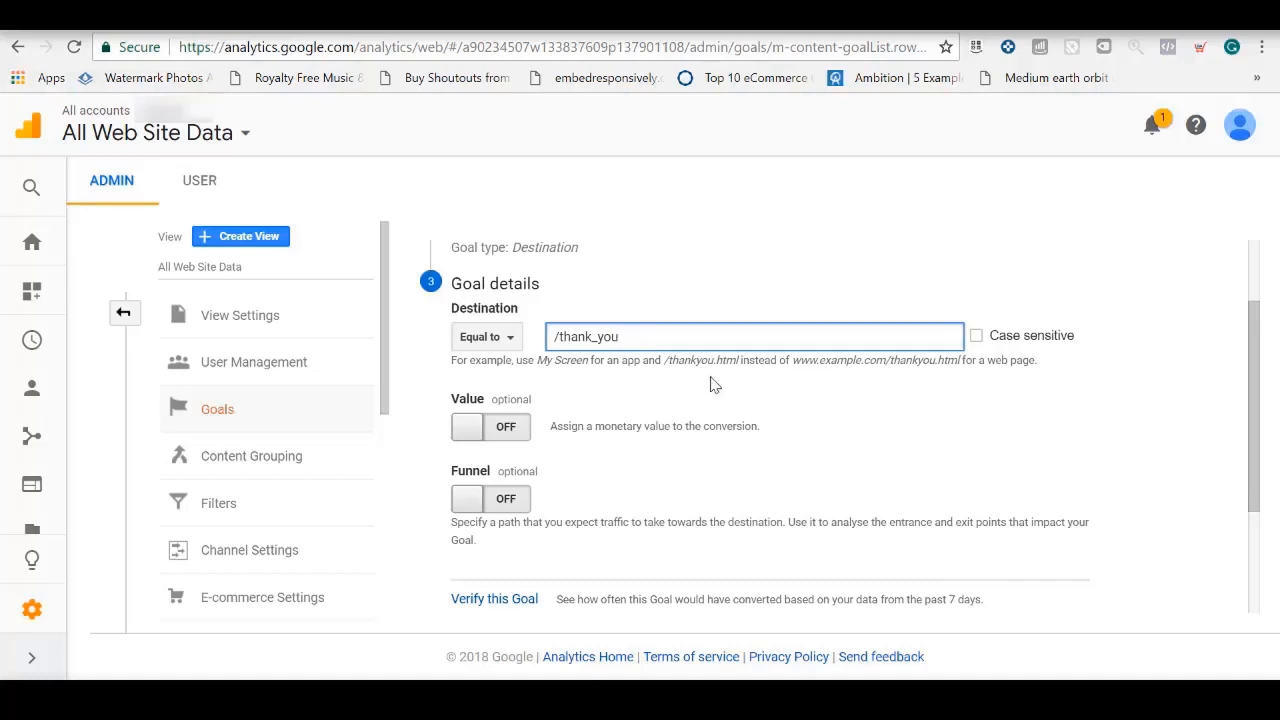
Turn on the funnel and fill in its first step as Add To Cart with the page /cart
drag(1262, 400, 1262, 487)
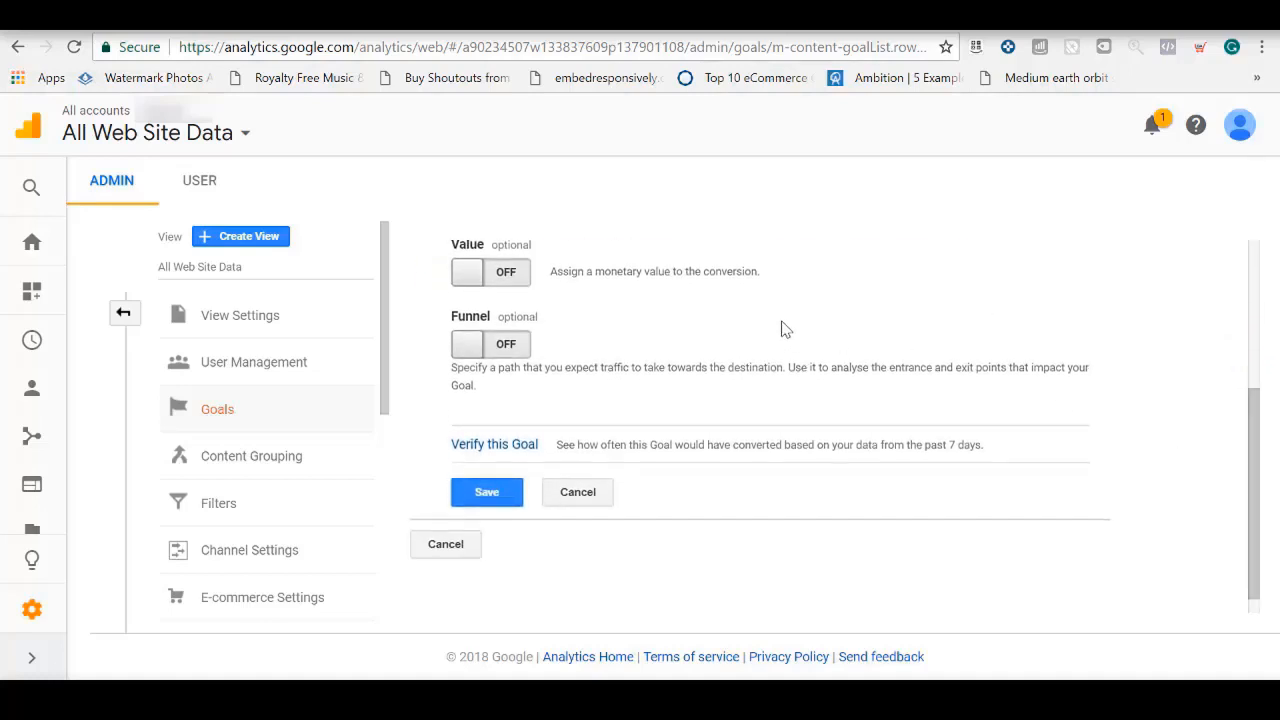
click(468, 346)
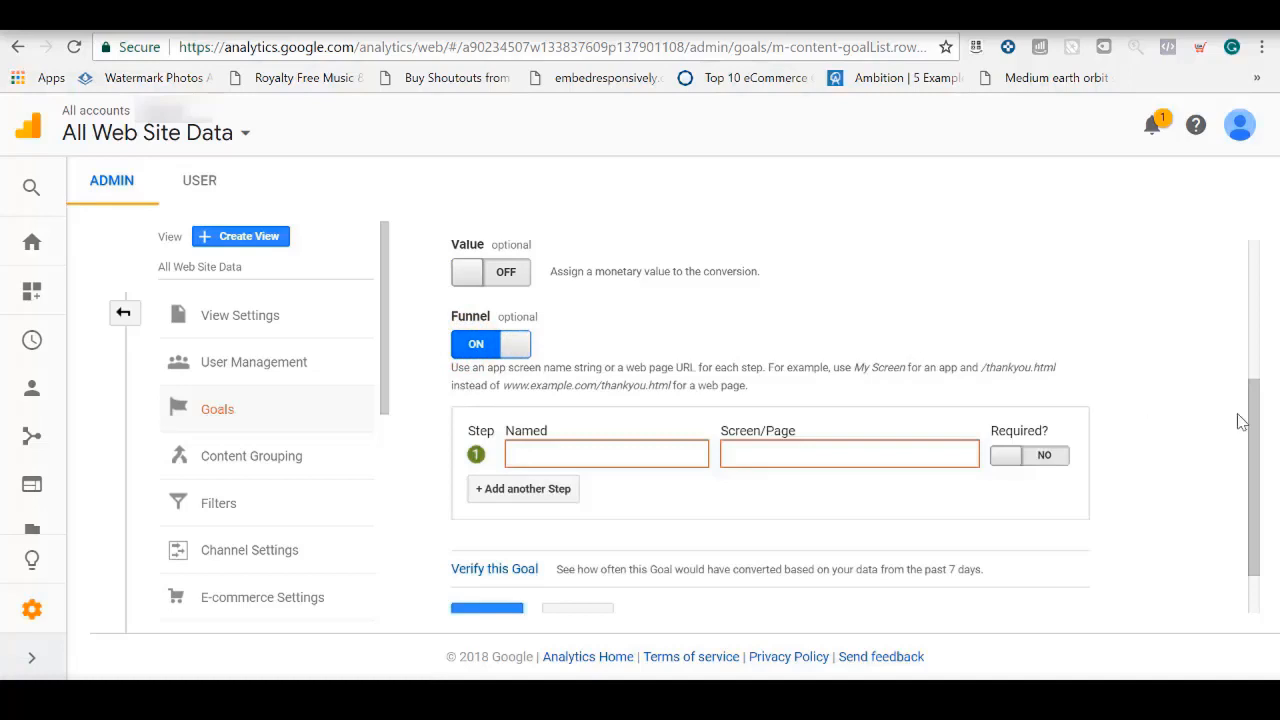
scroll(1258, 428, down, 1)
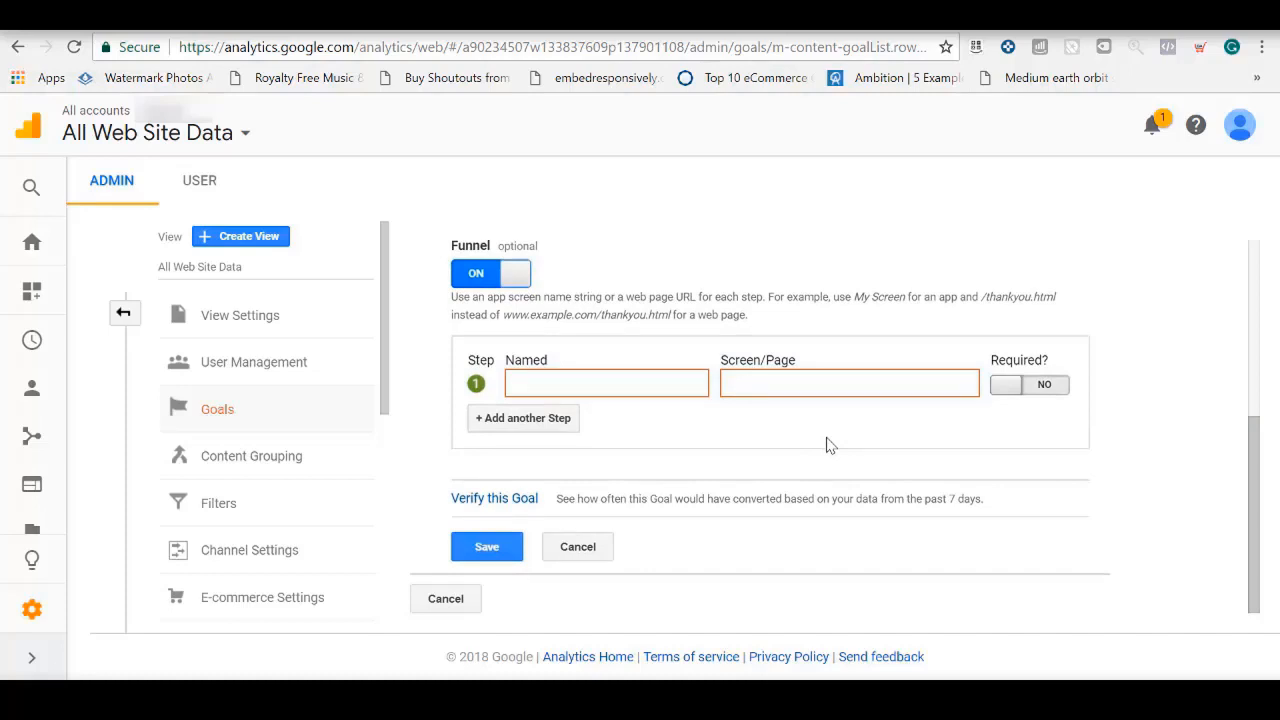
click(604, 384)
text(Ad)
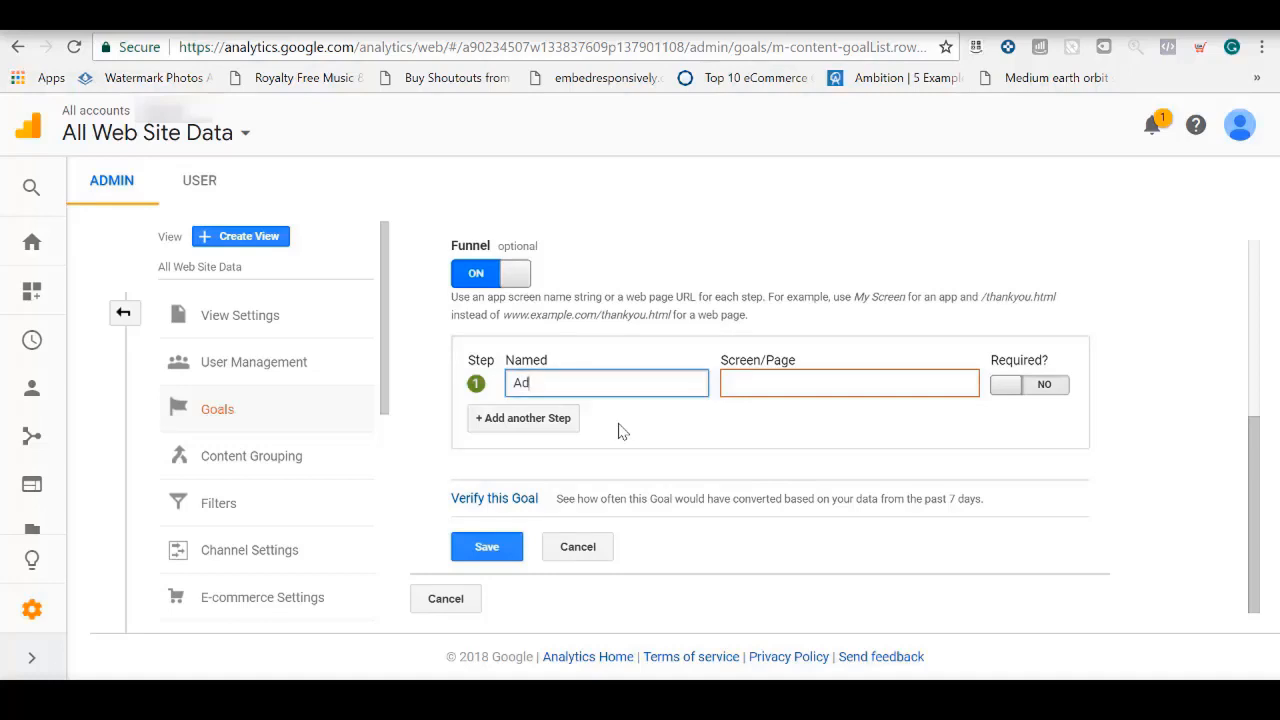
text(d To Cart)
key(Tab)
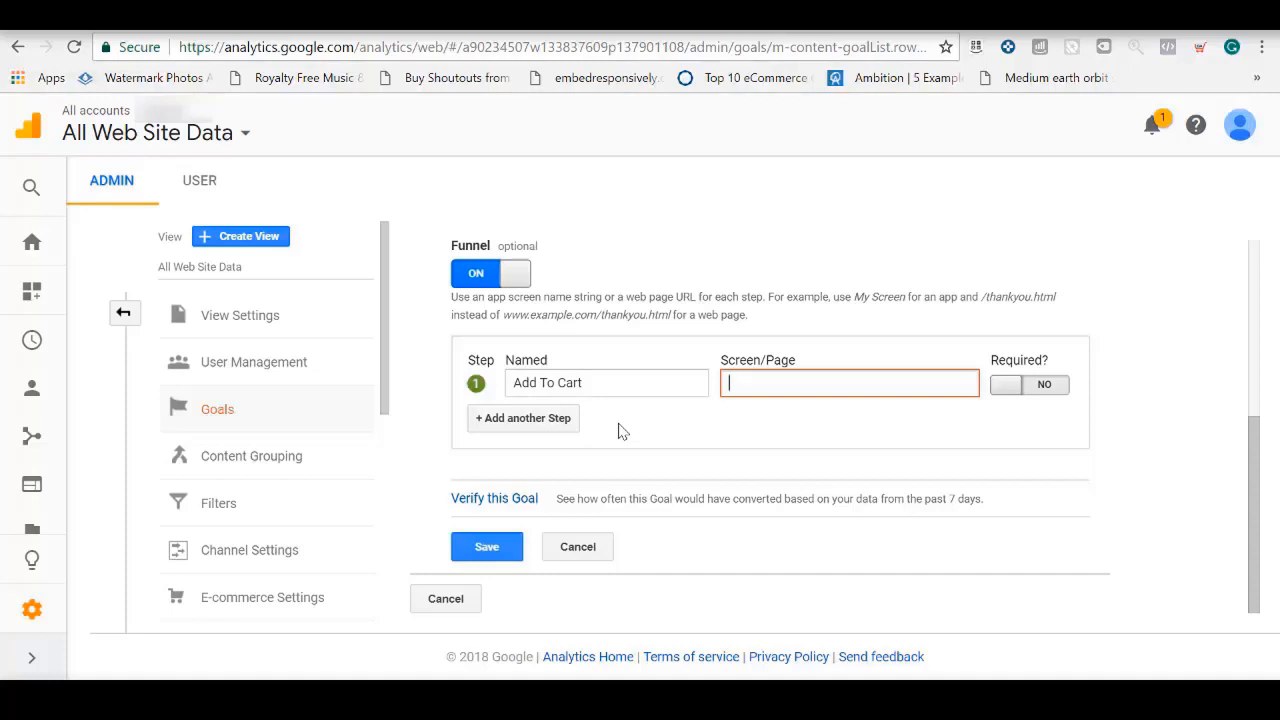
text(/cart)
Add a second funnel step named Shipping with the page /shipping_information
click(560, 419)
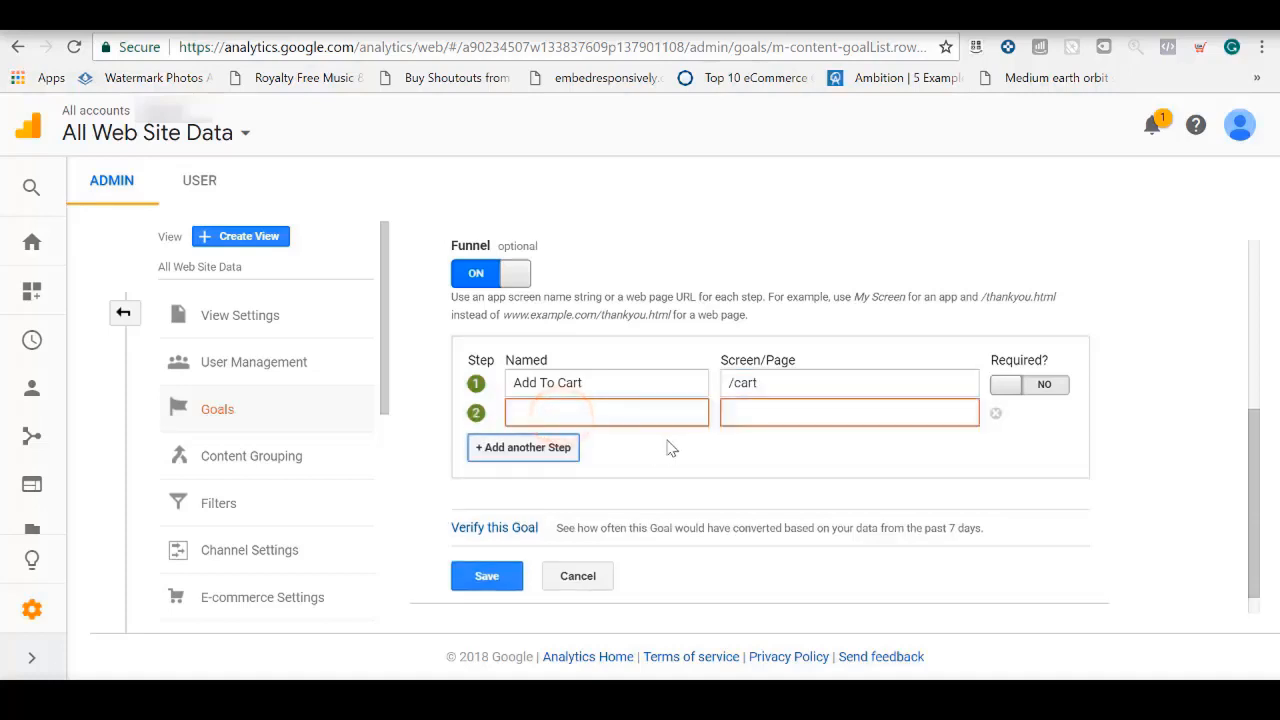
click(637, 413)
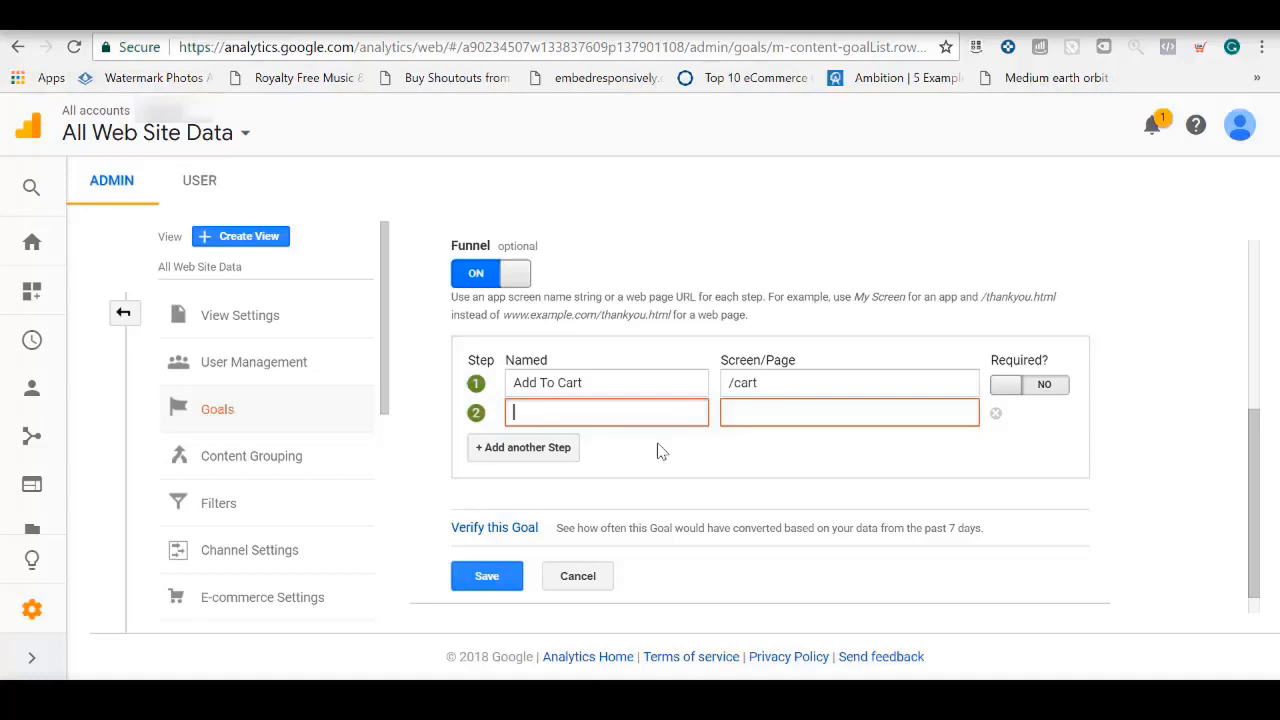
text(Shipping)
key(Tab)
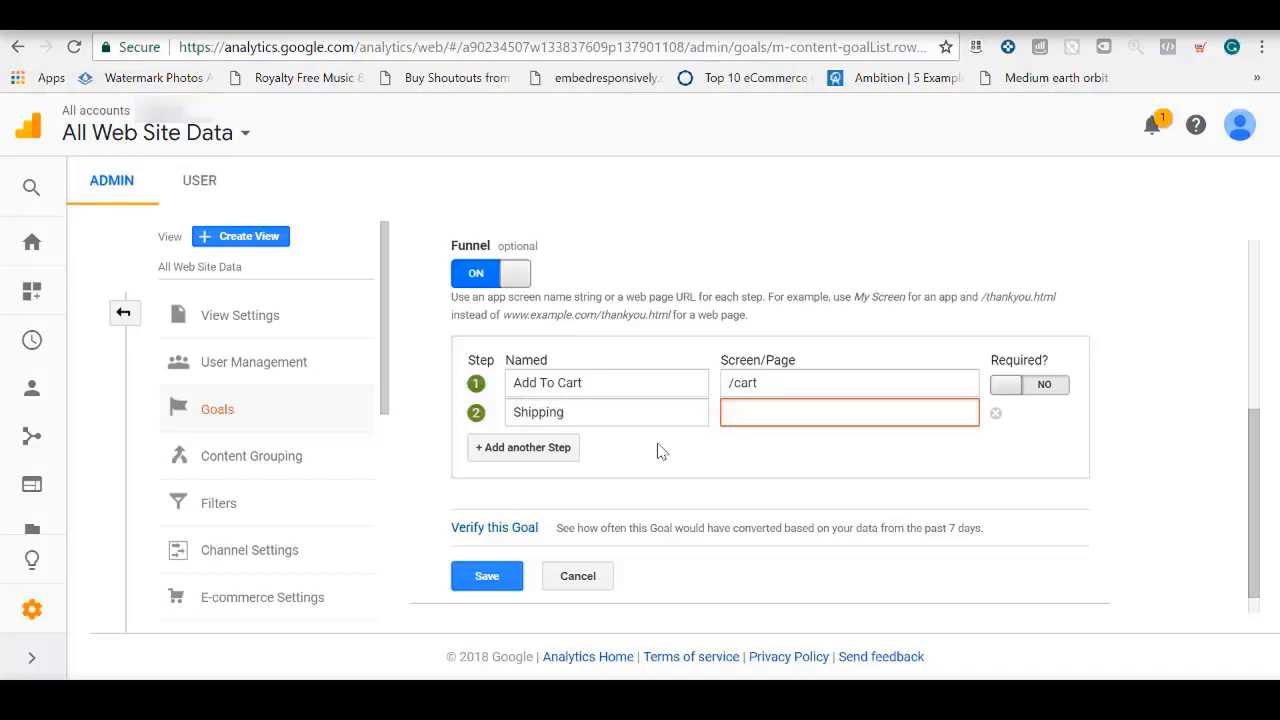
text(/shippi)
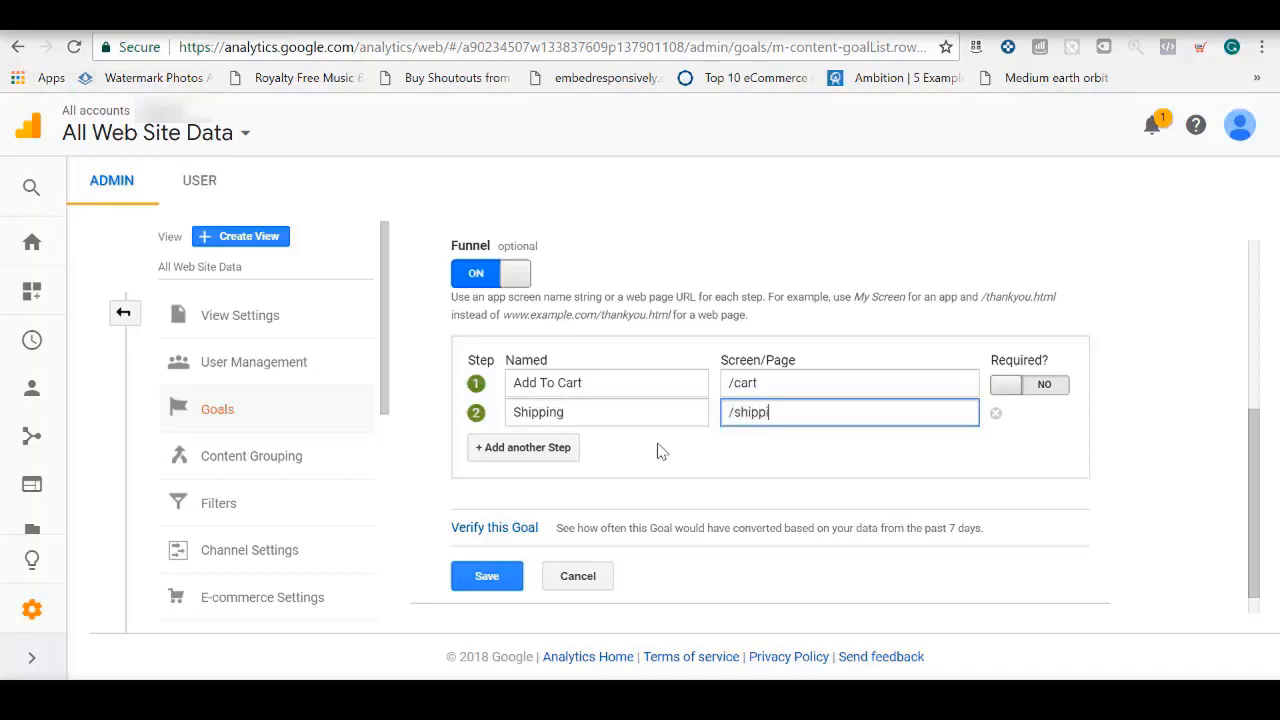
text(ng_information)
Add a third funnel step named Billing with the page /billing_information
click(526, 450)
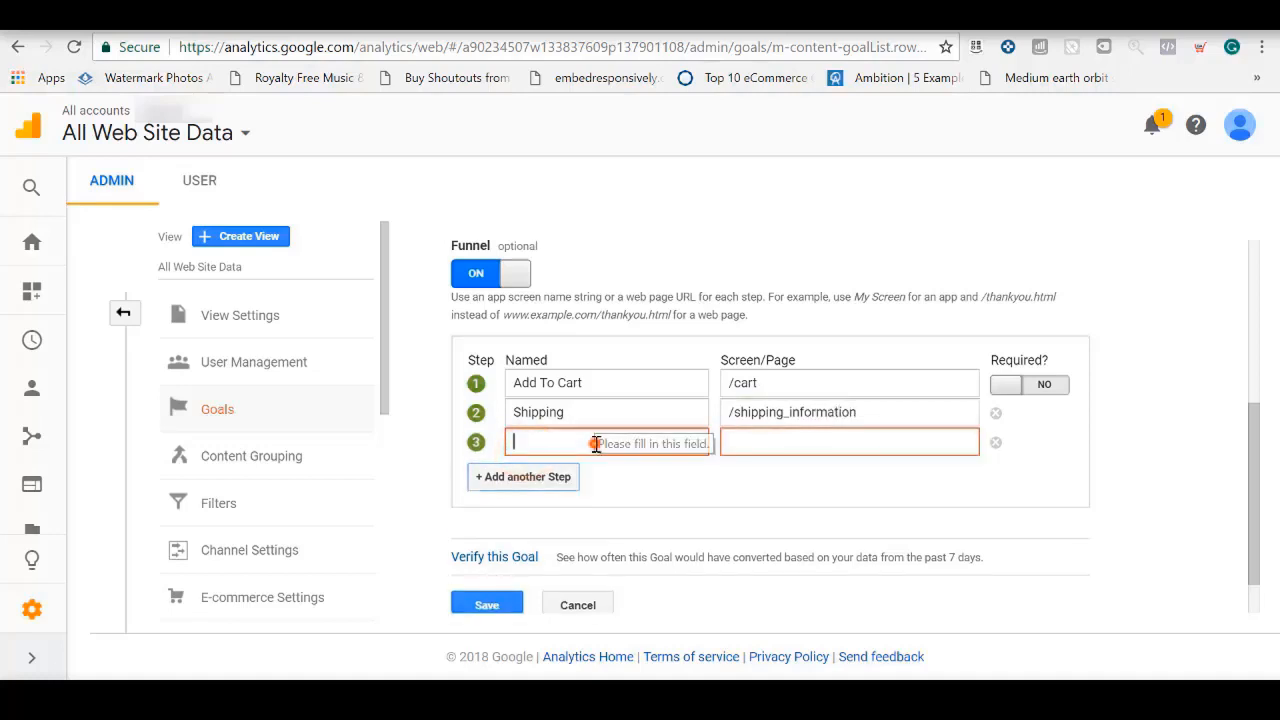
click(594, 440)
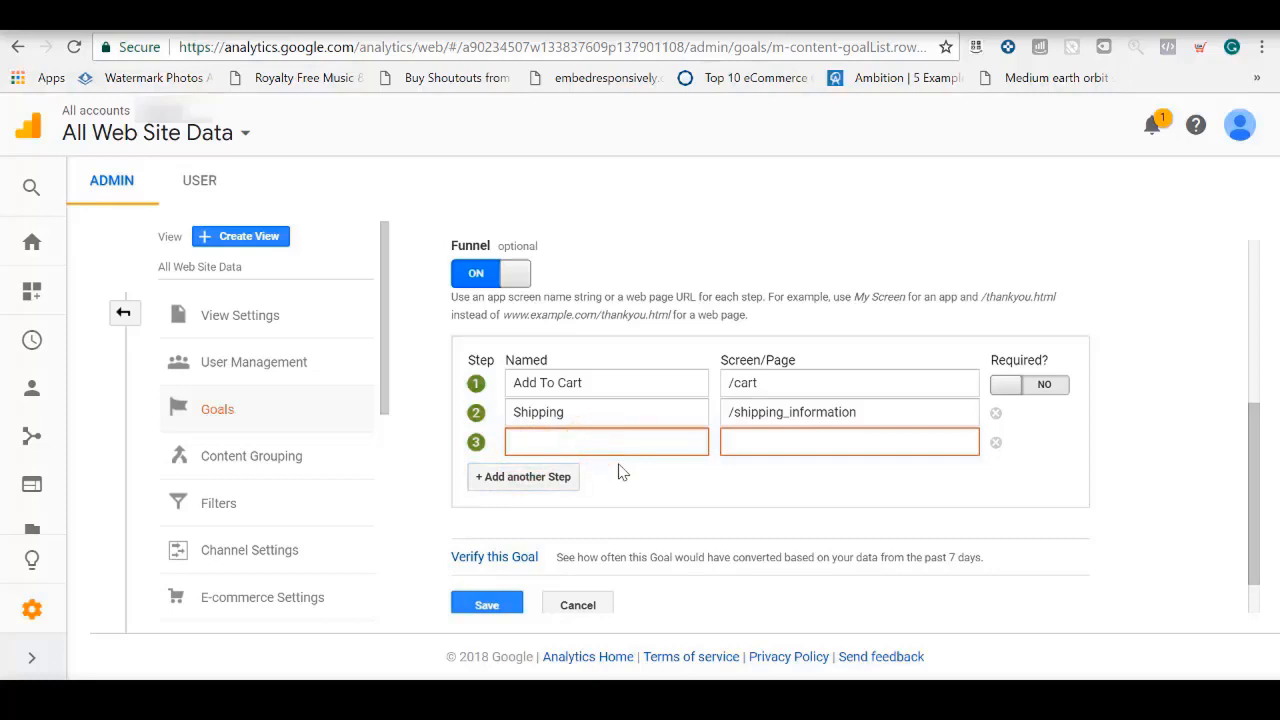
text(Billing)
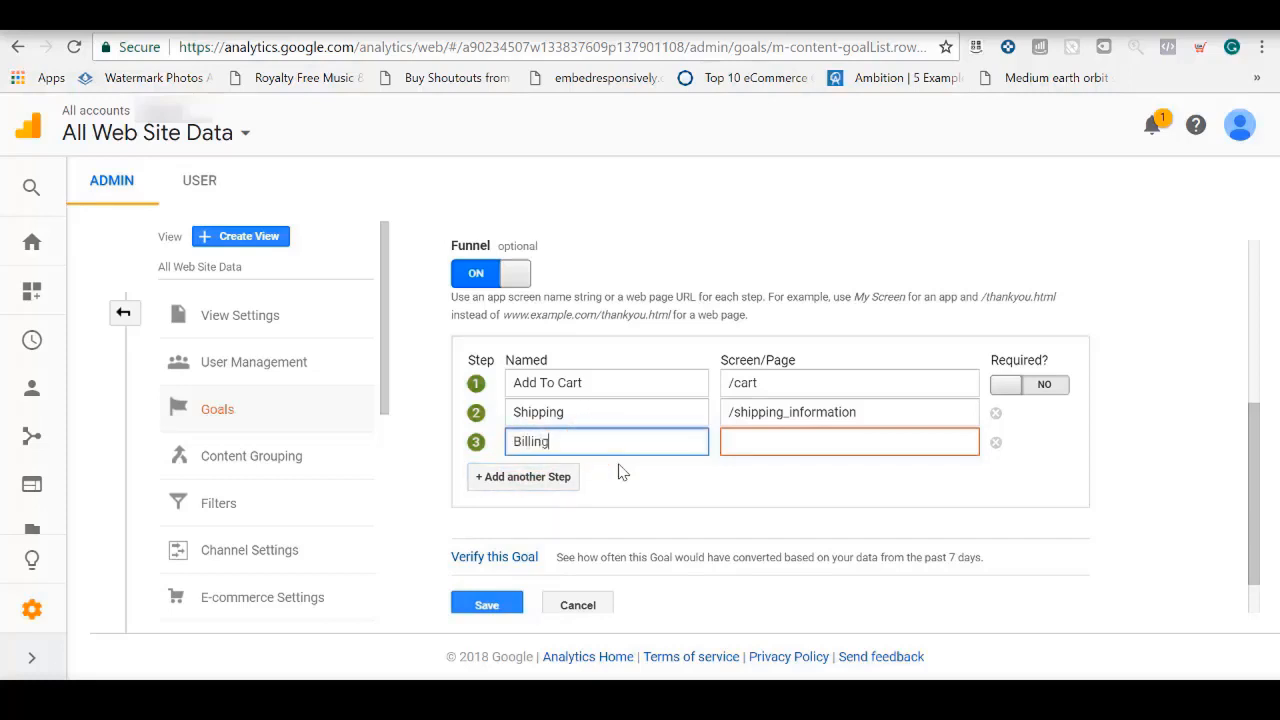
key(Tab)
text(b)
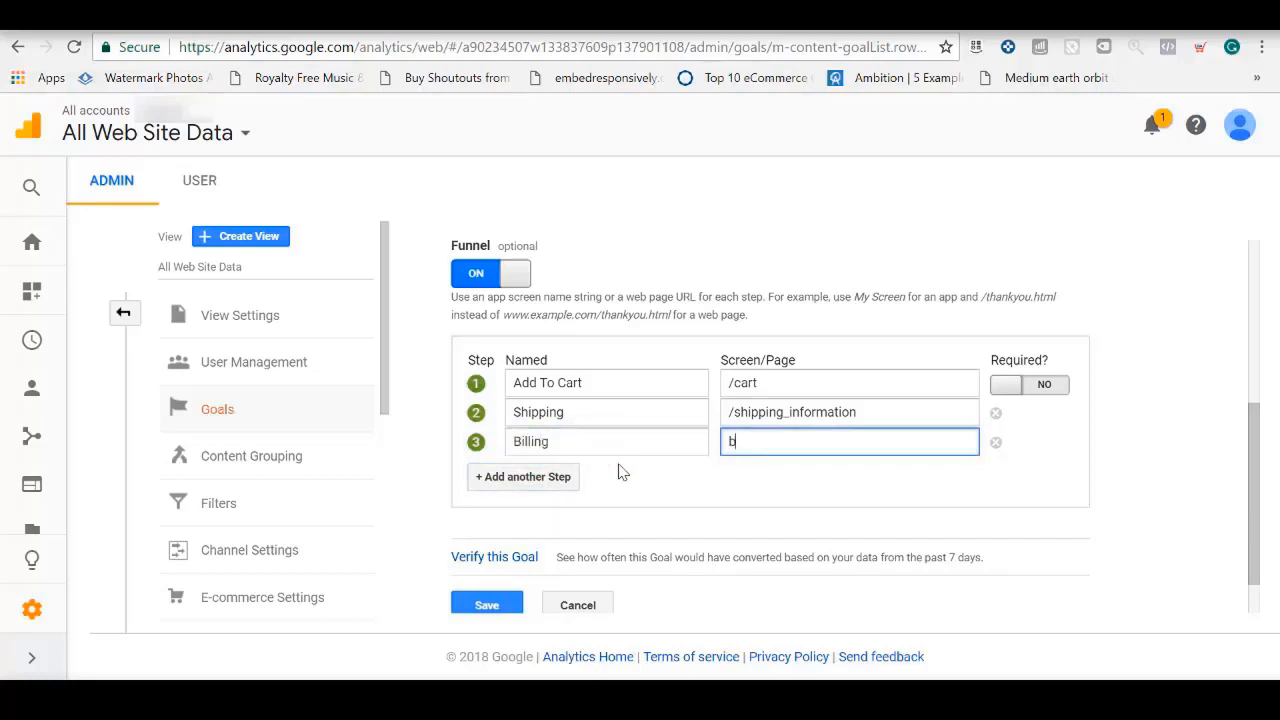
text(illing_information)
key(Home)
text(/)
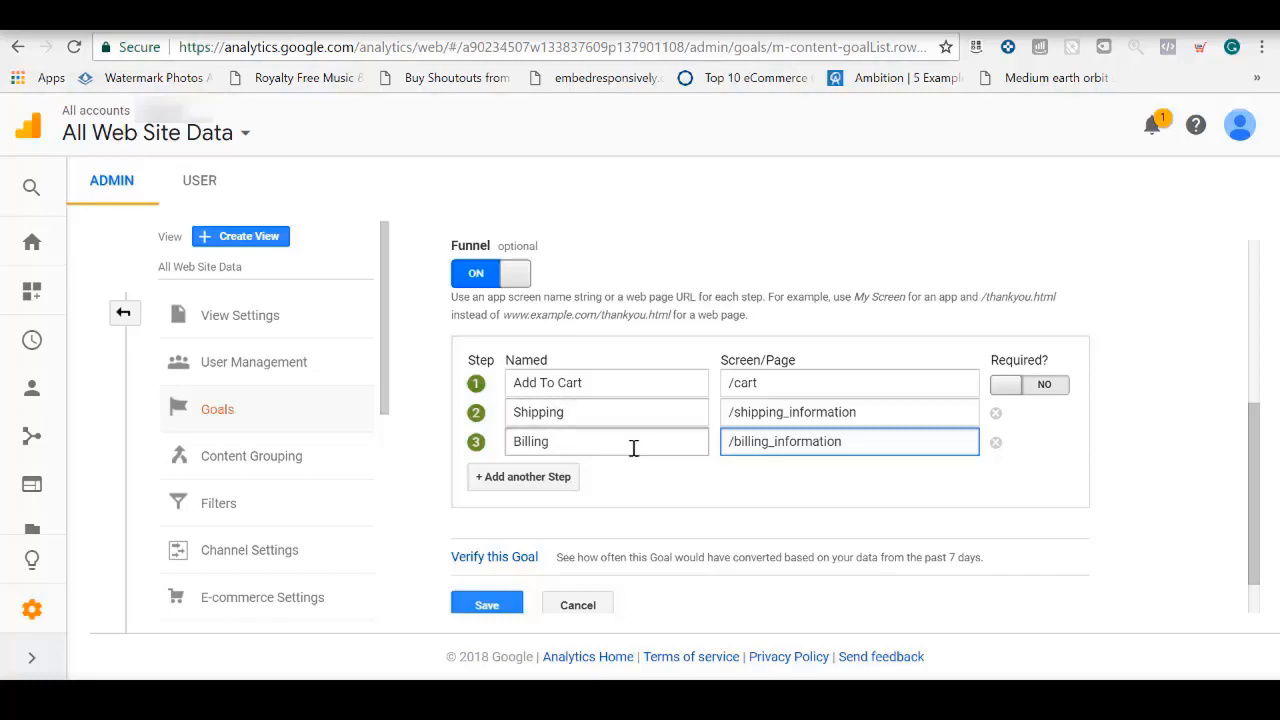
Verify the Purchase goal against the past 7 days of data and save it
drag(1258, 440, 1263, 487)
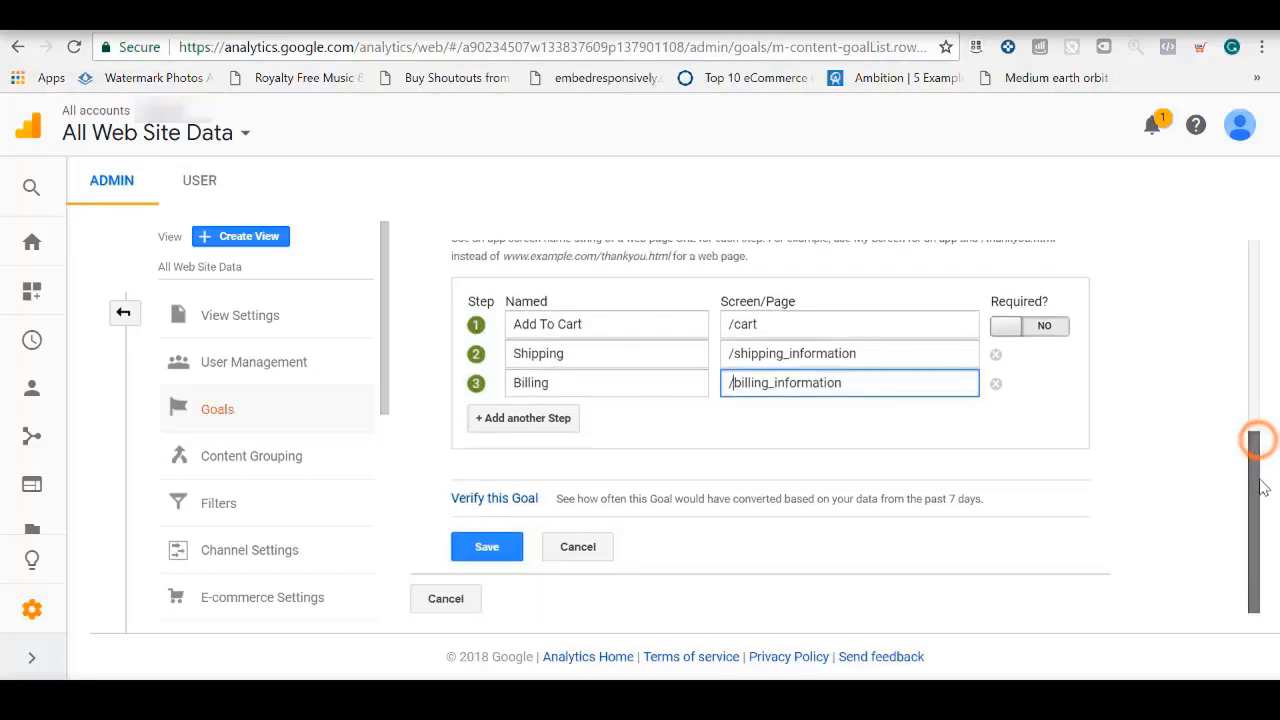
click(522, 508)
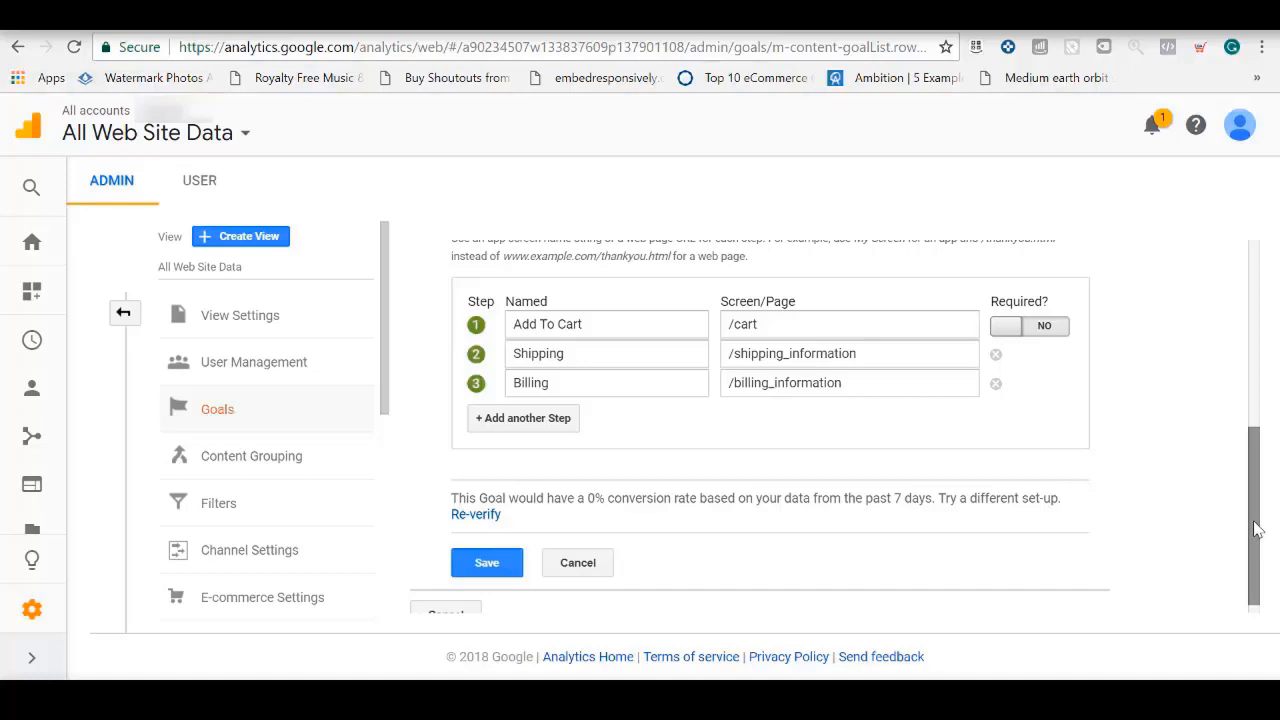
click(484, 564)
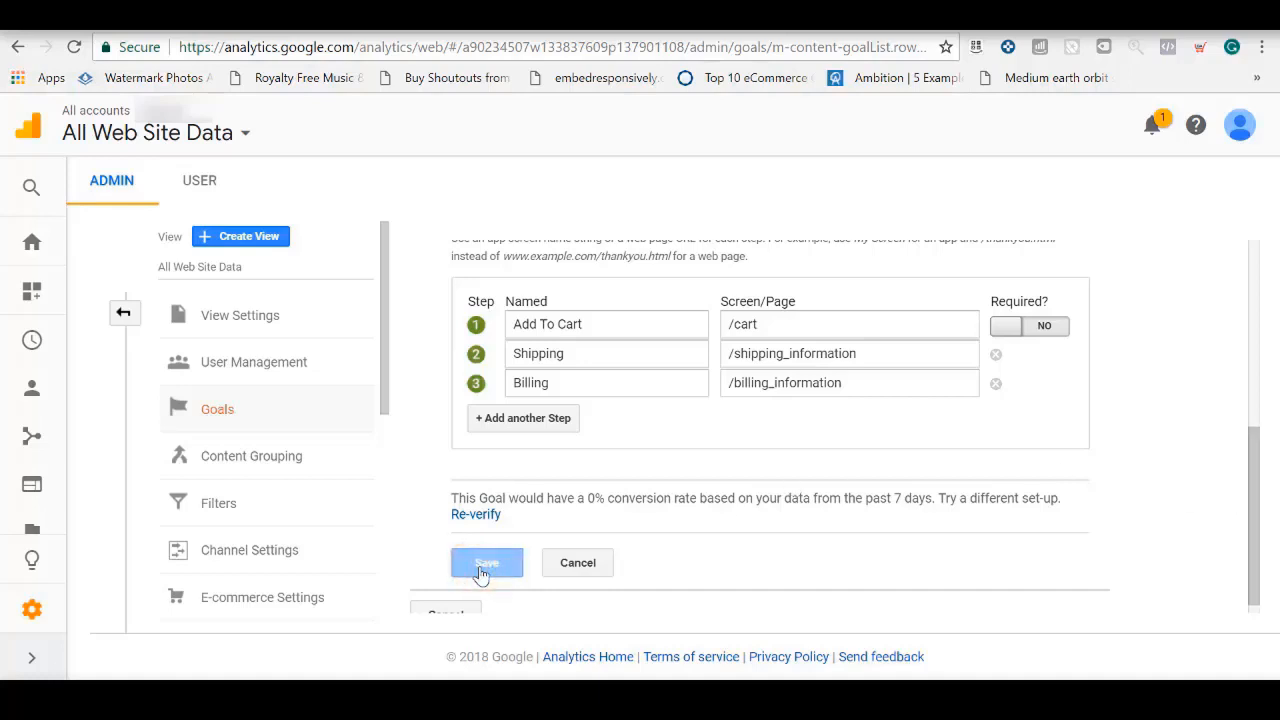